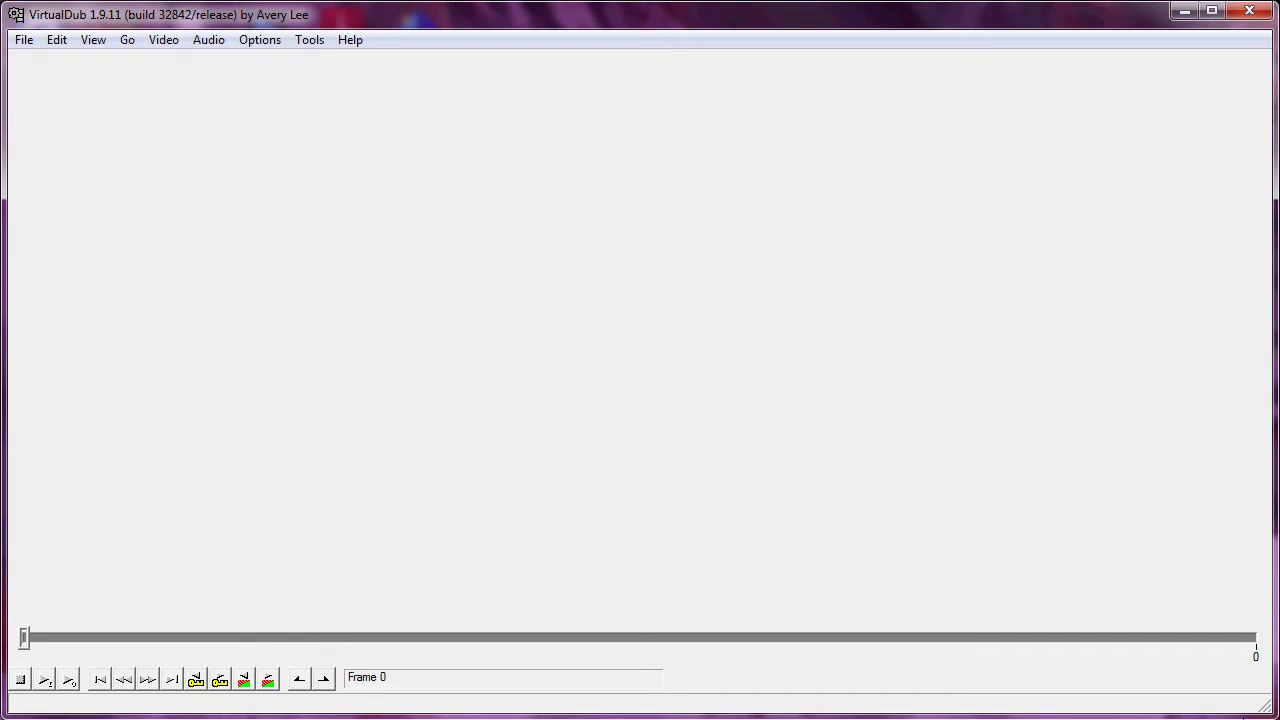
- Browse the 0509 Majesty folder and open the broken part 9.avi
click(30, 45)
click(68, 64)
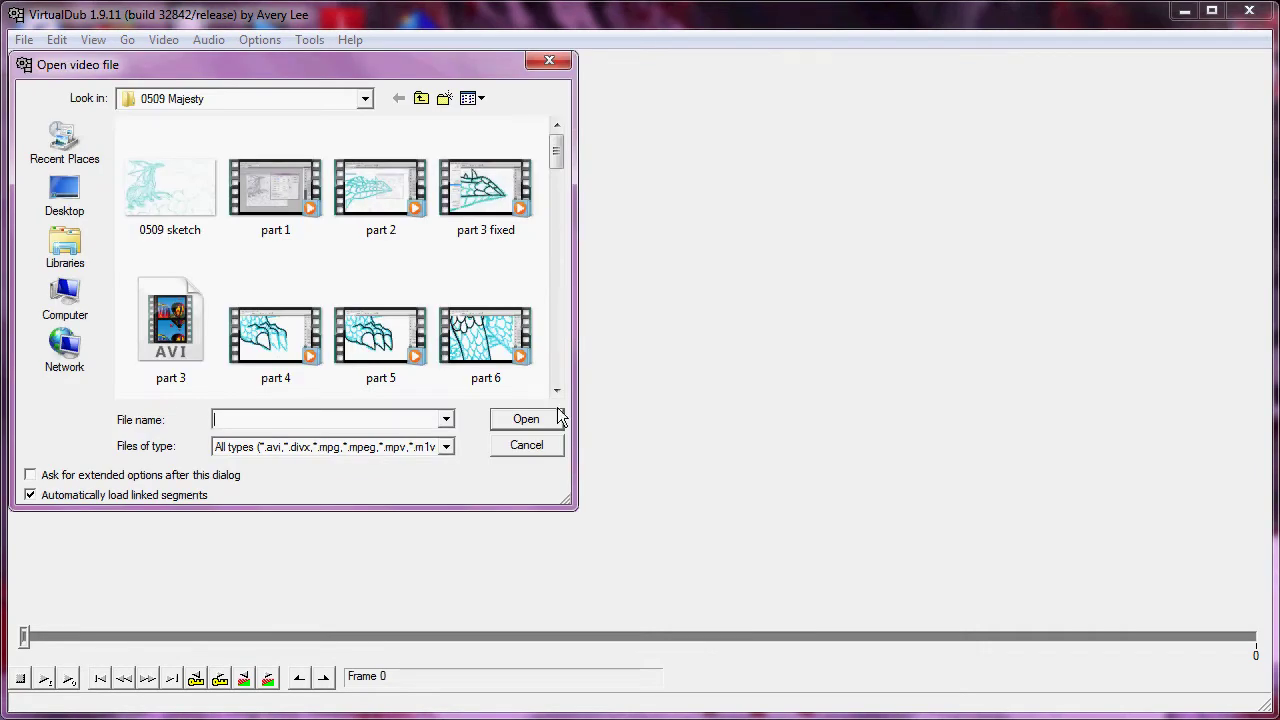
click(557, 391)
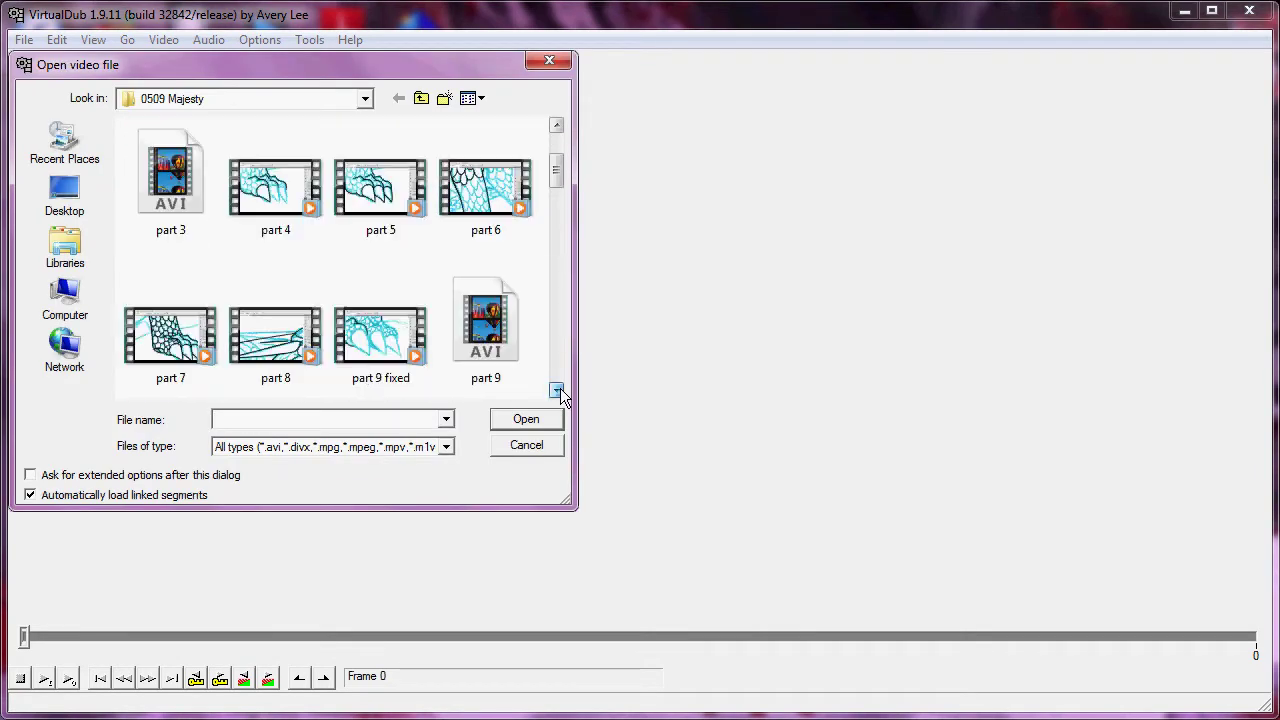
click(557, 391)
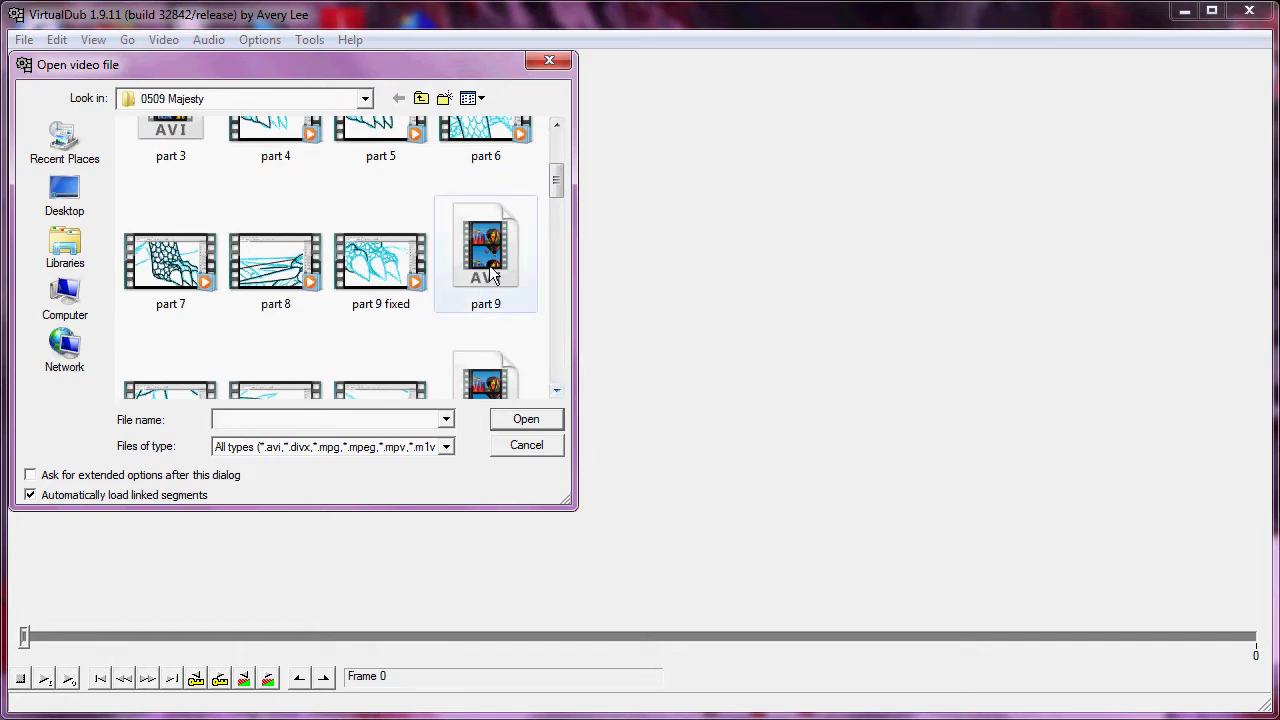
mouse_move(556, 180)
mouse_down()
mouse_move(557, 355)
mouse_move(577, 185)
mouse_up()
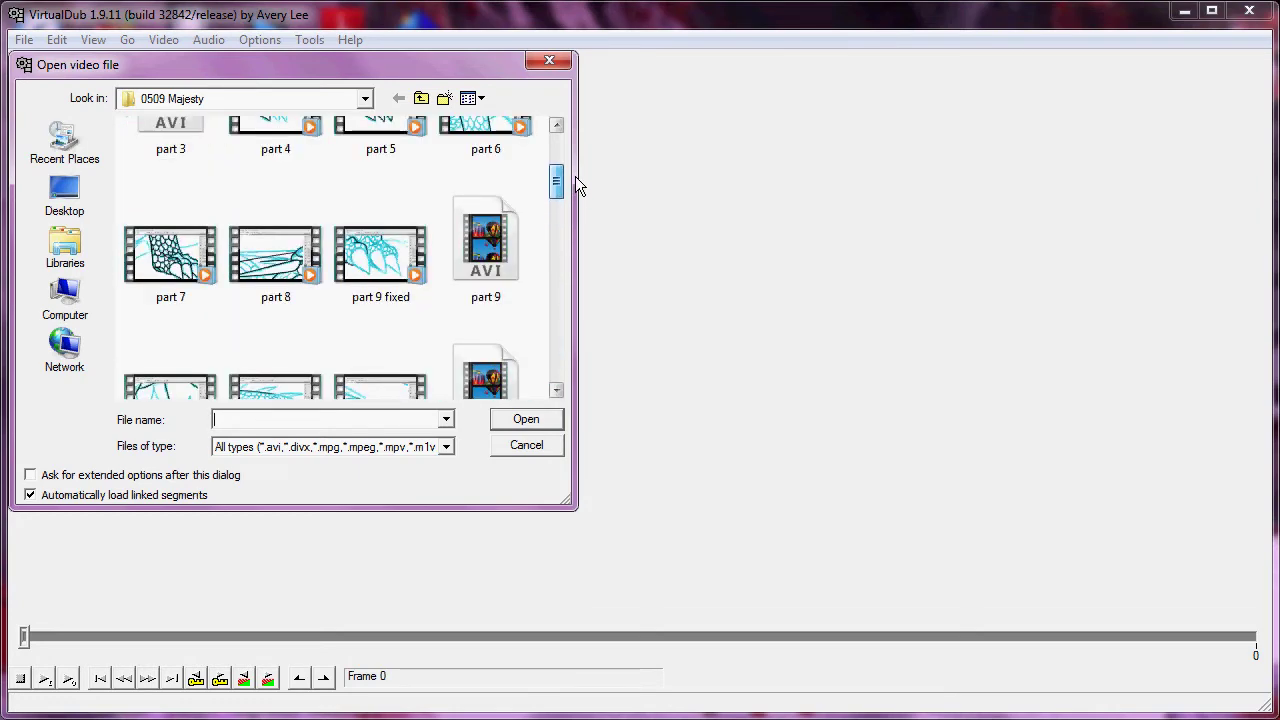
double_click(492, 232)
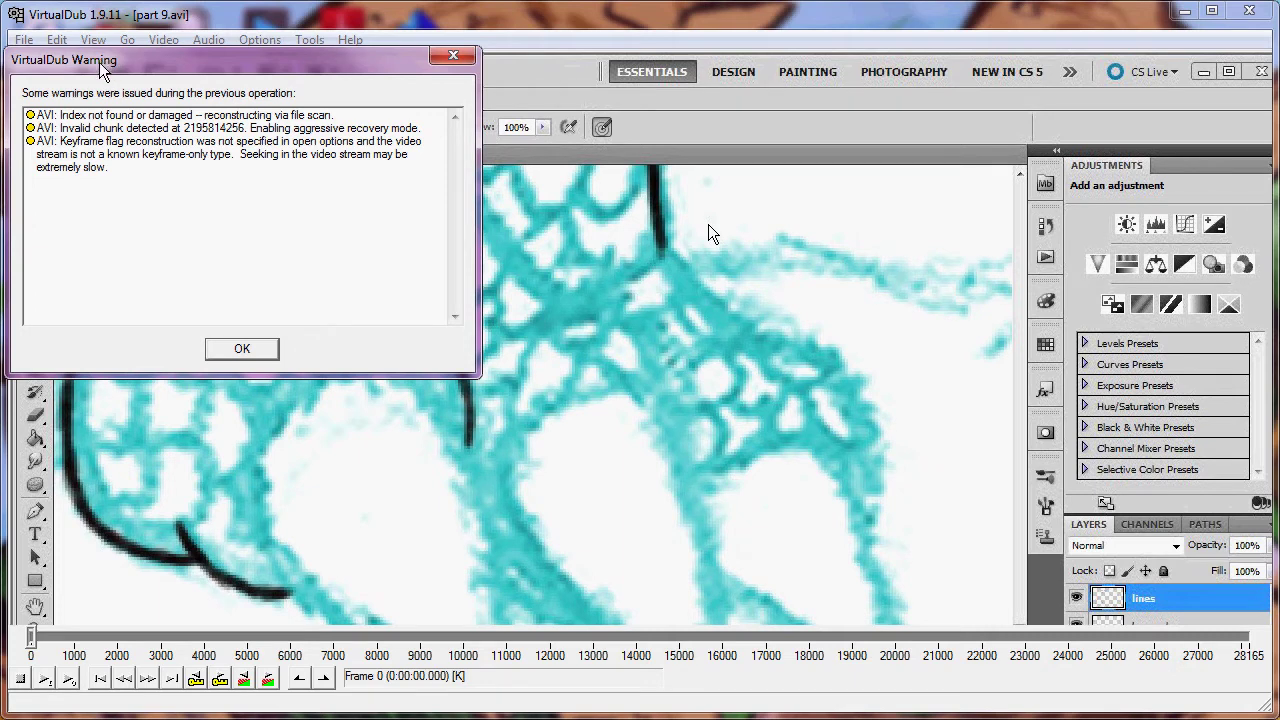
- Dismiss the index recovery warning once part 9.avi has loaded
click(251, 350)
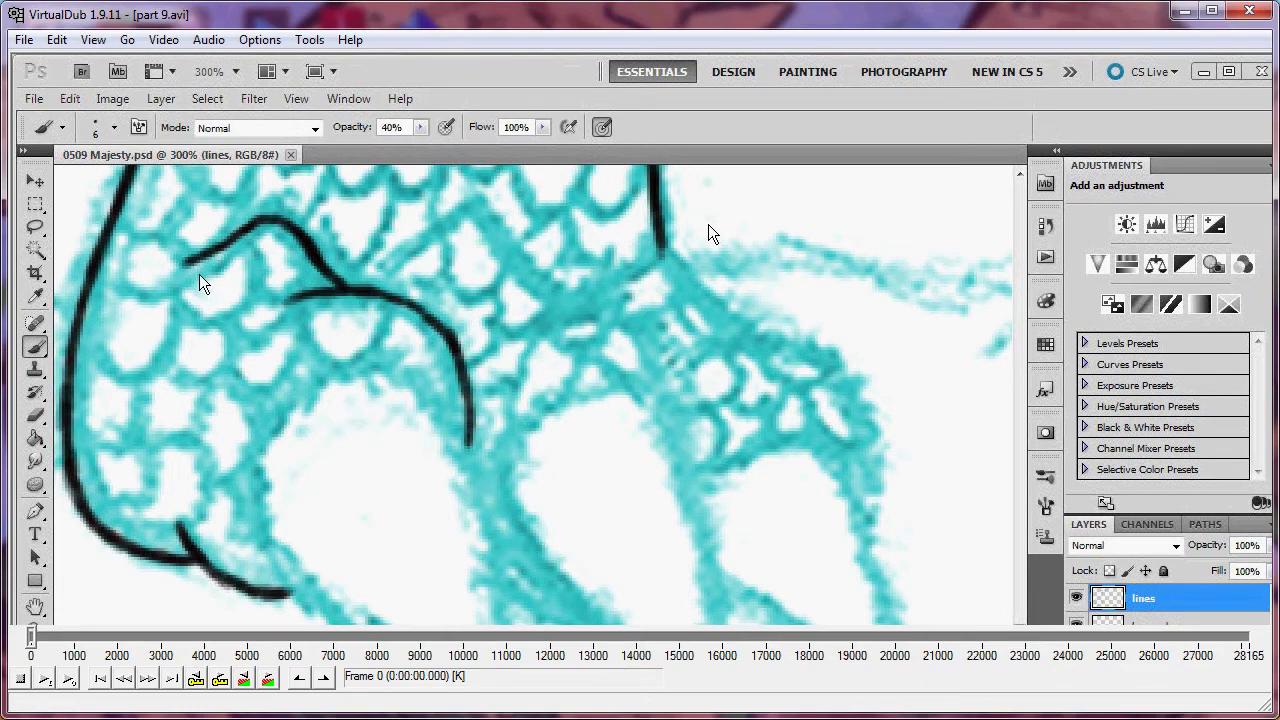
click(163, 42)
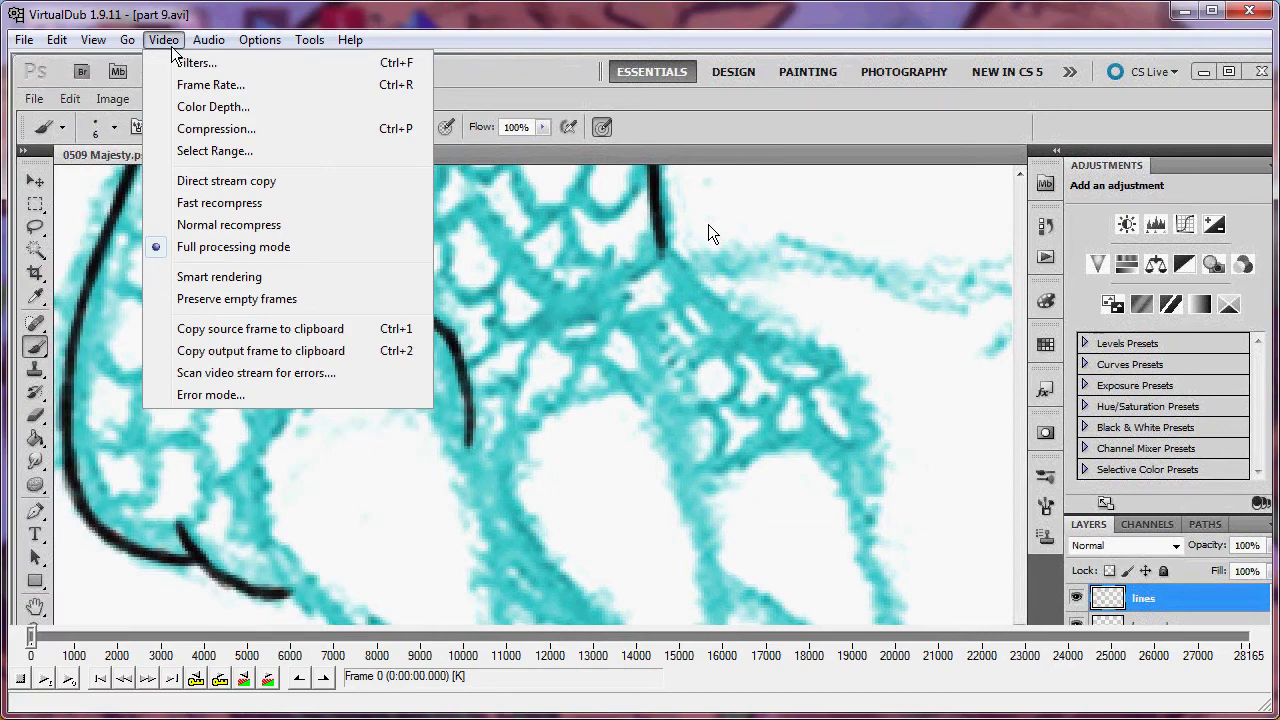
- Choose DivX 6.9.2 Codec as the video compressor in Video > Compression
click(196, 62)
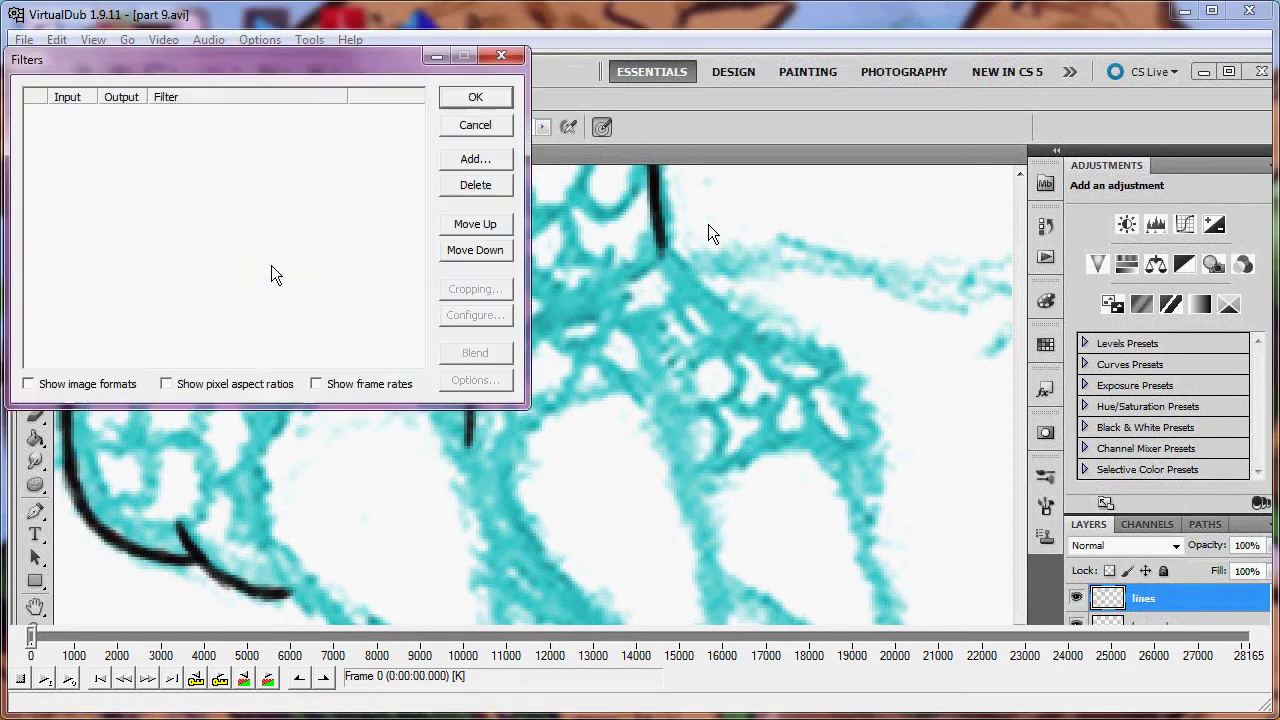
click(494, 118)
click(164, 40)
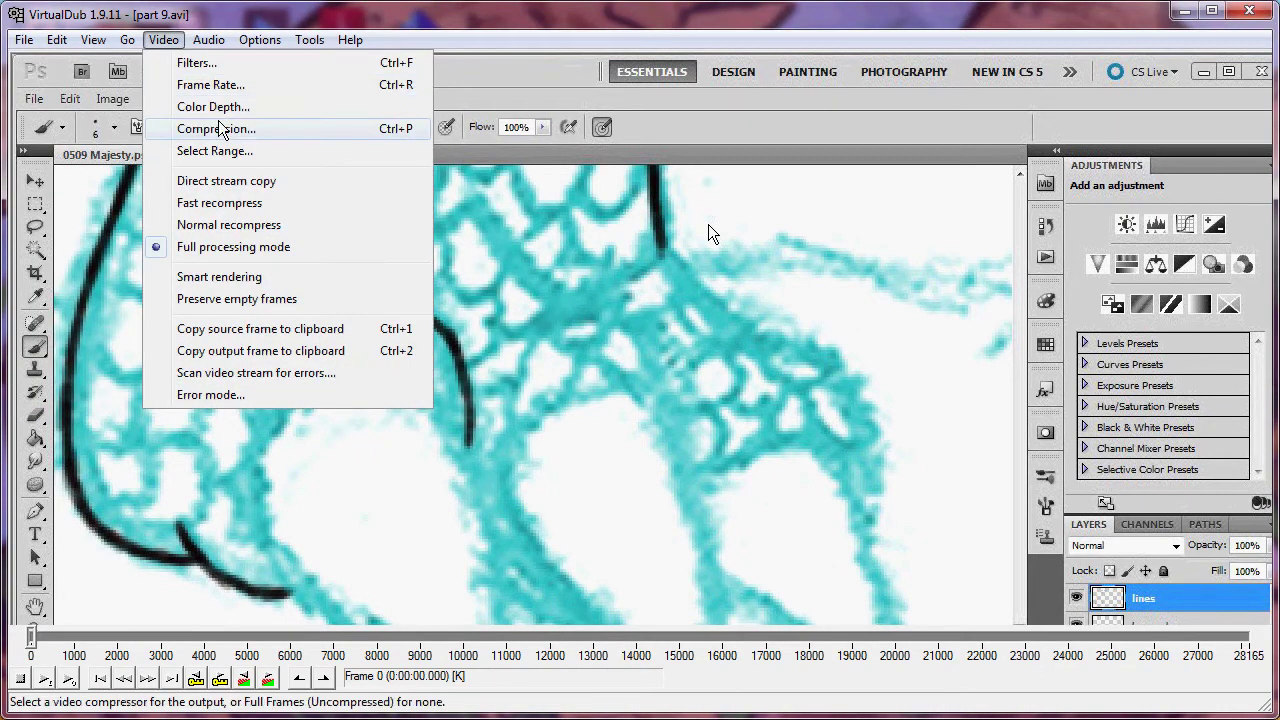
click(214, 126)
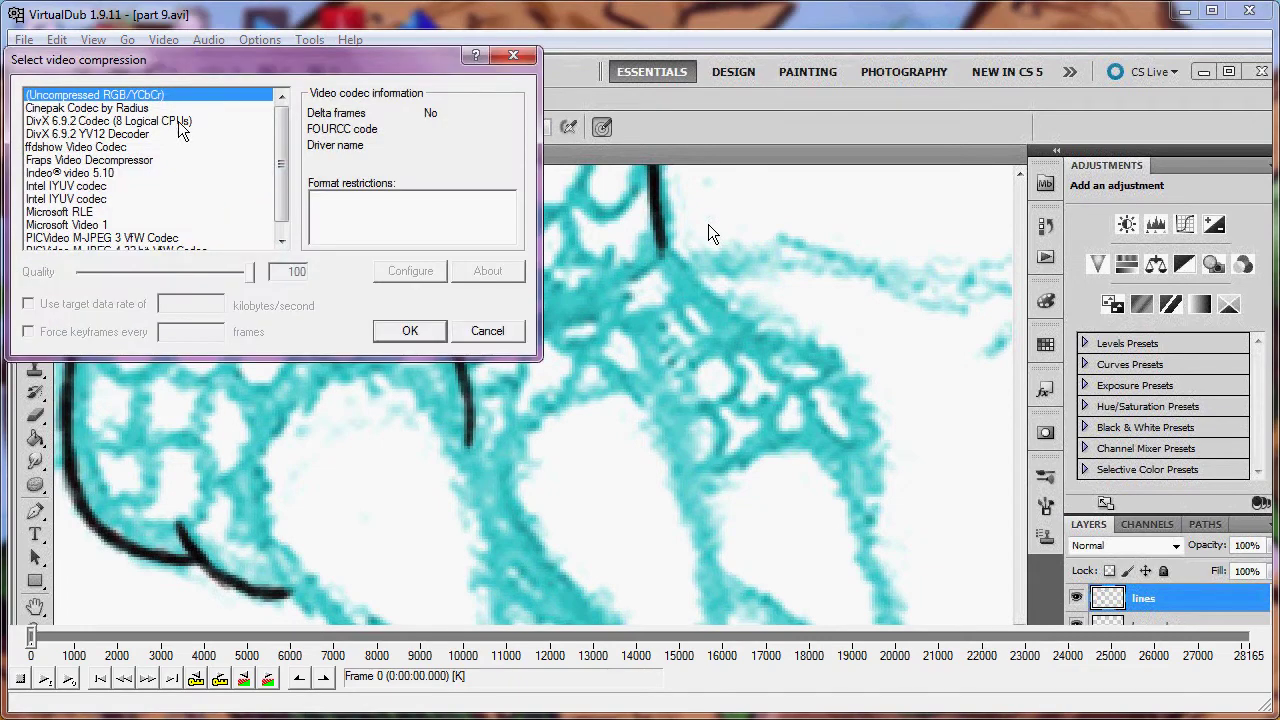
click(178, 121)
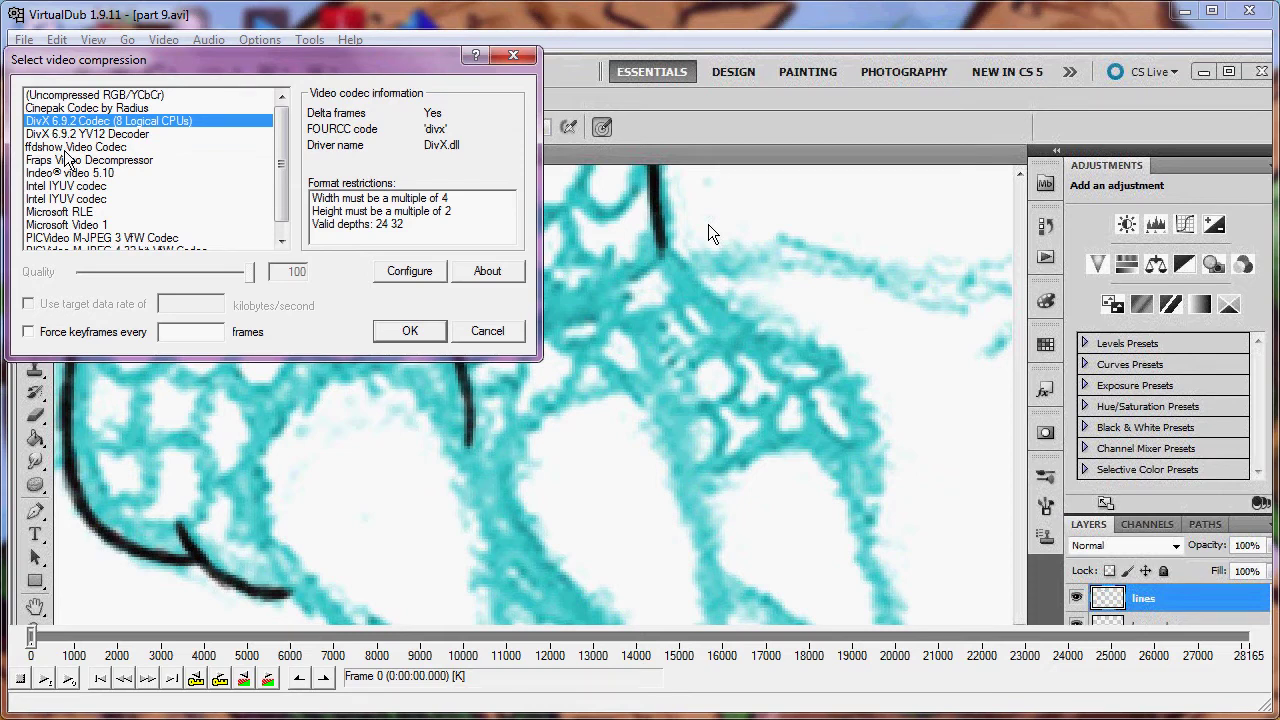
drag(282, 173, 283, 185)
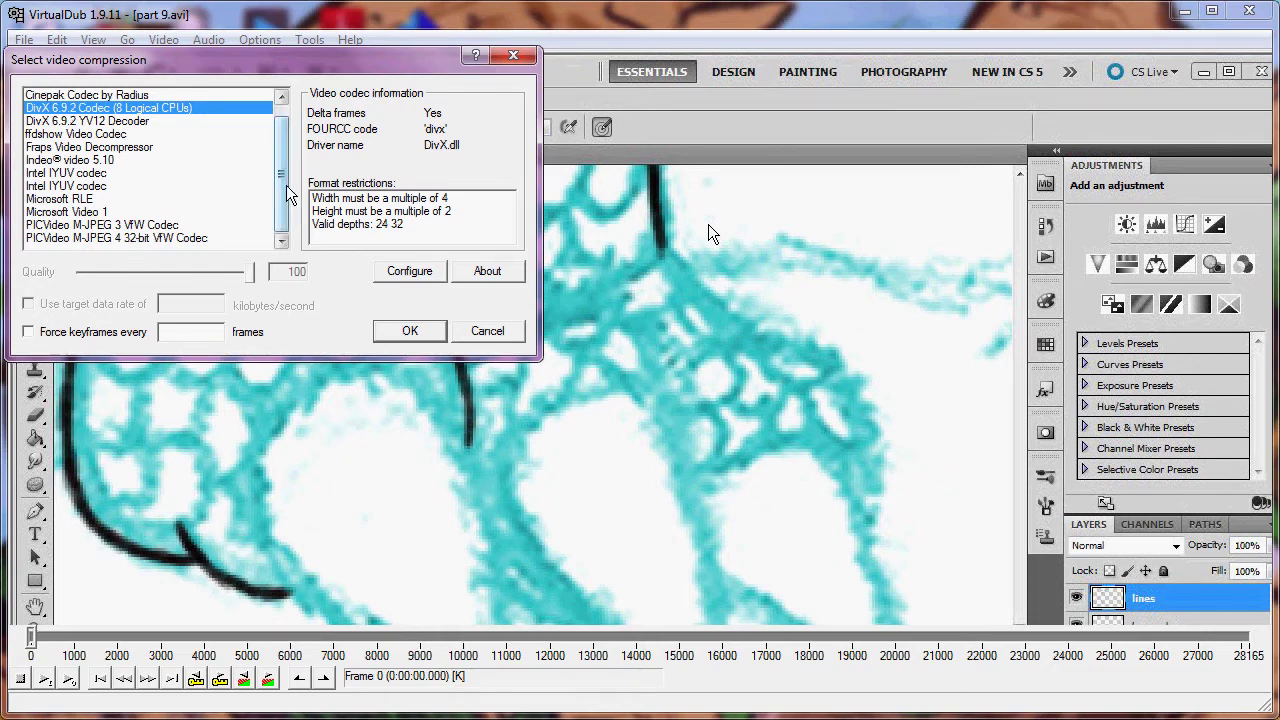
scroll(287, 195, up, 1)
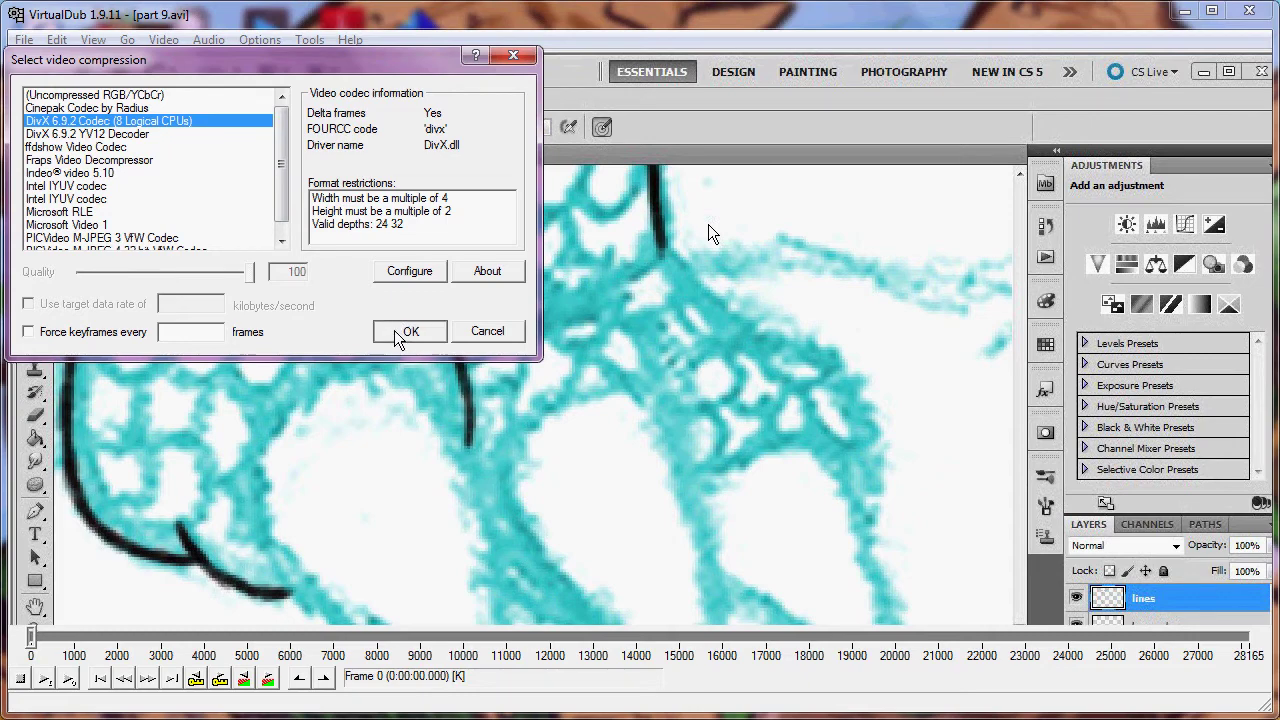
click(403, 331)
click(217, 43)
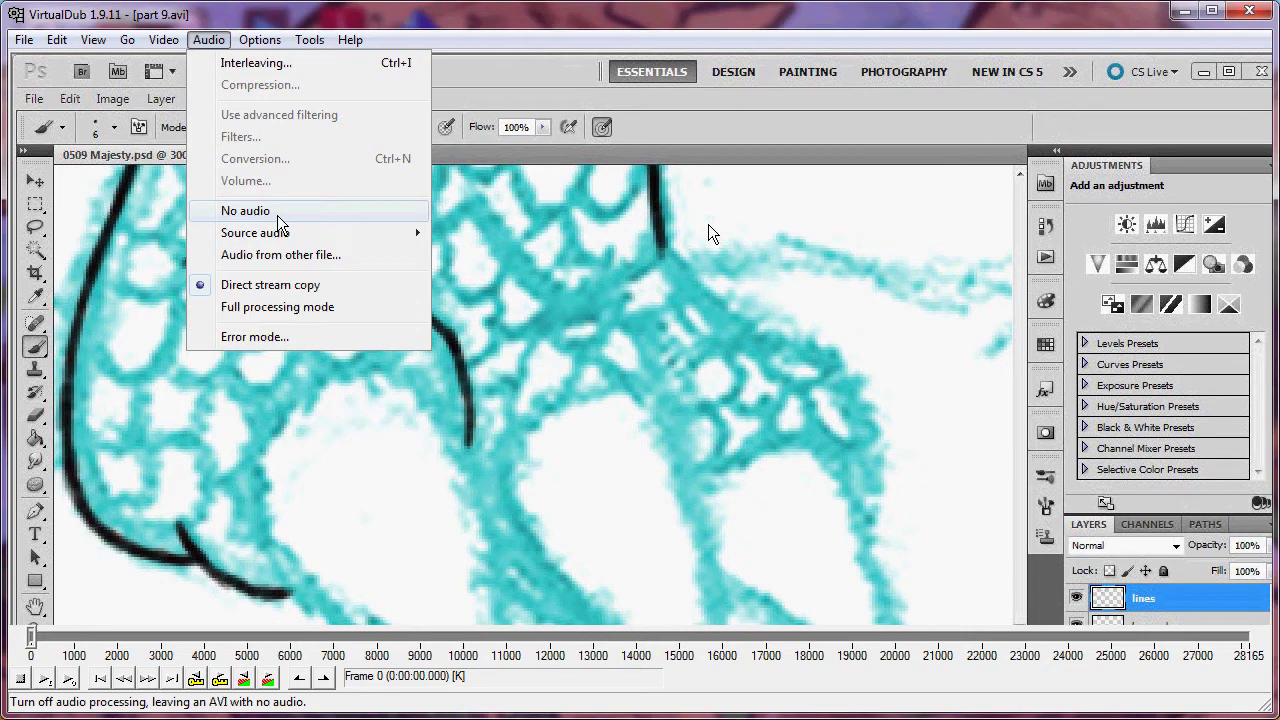
- Set the audio to No audio, leaving audio compression unchanged
click(265, 308)
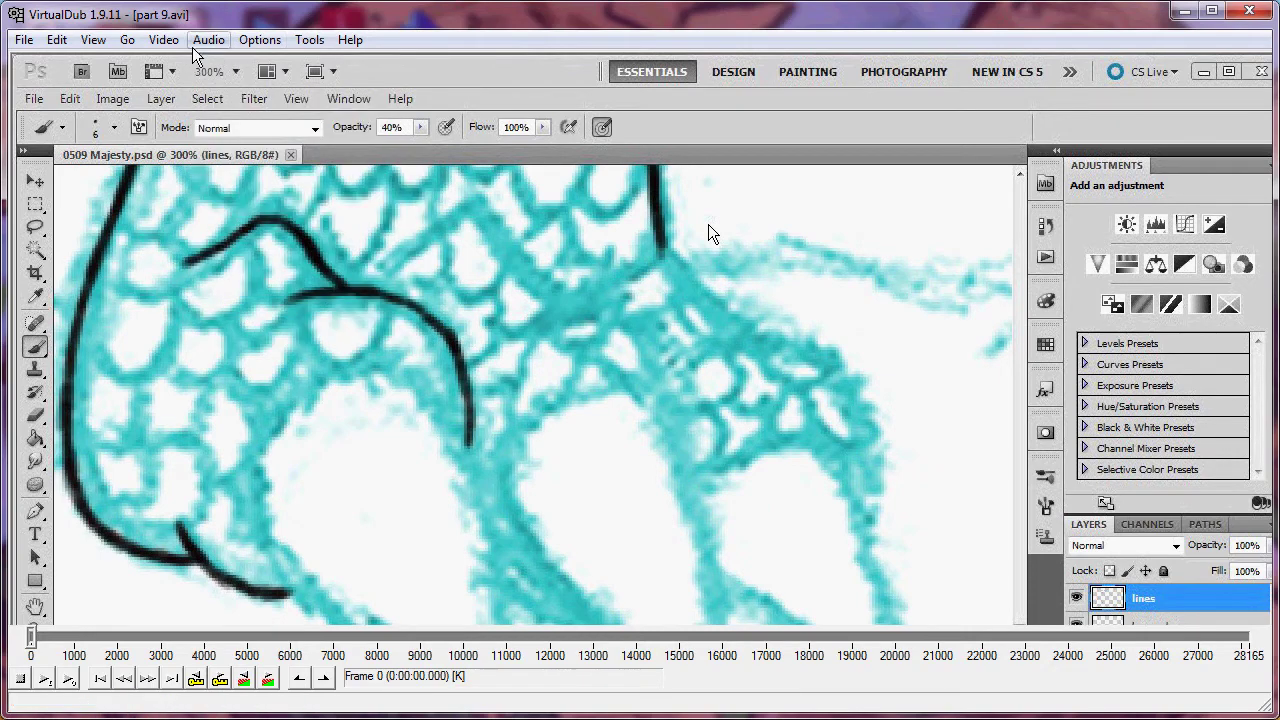
click(196, 44)
click(290, 88)
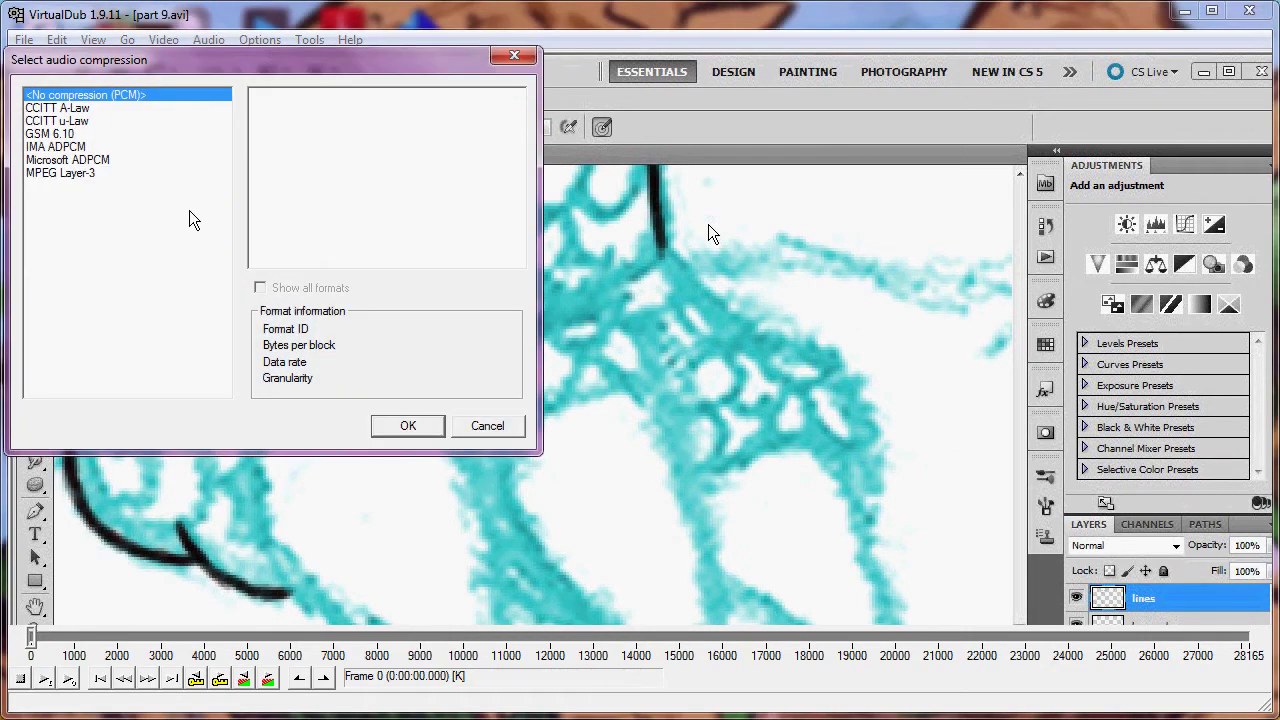
click(474, 428)
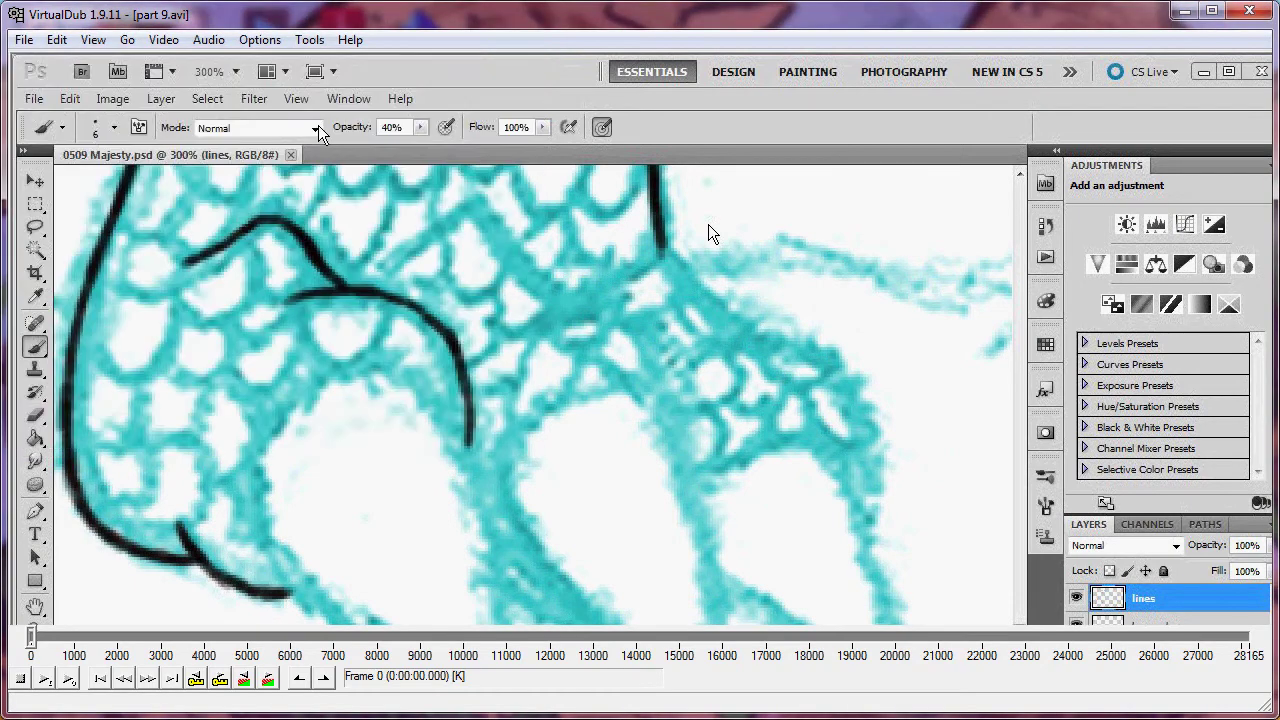
click(201, 45)
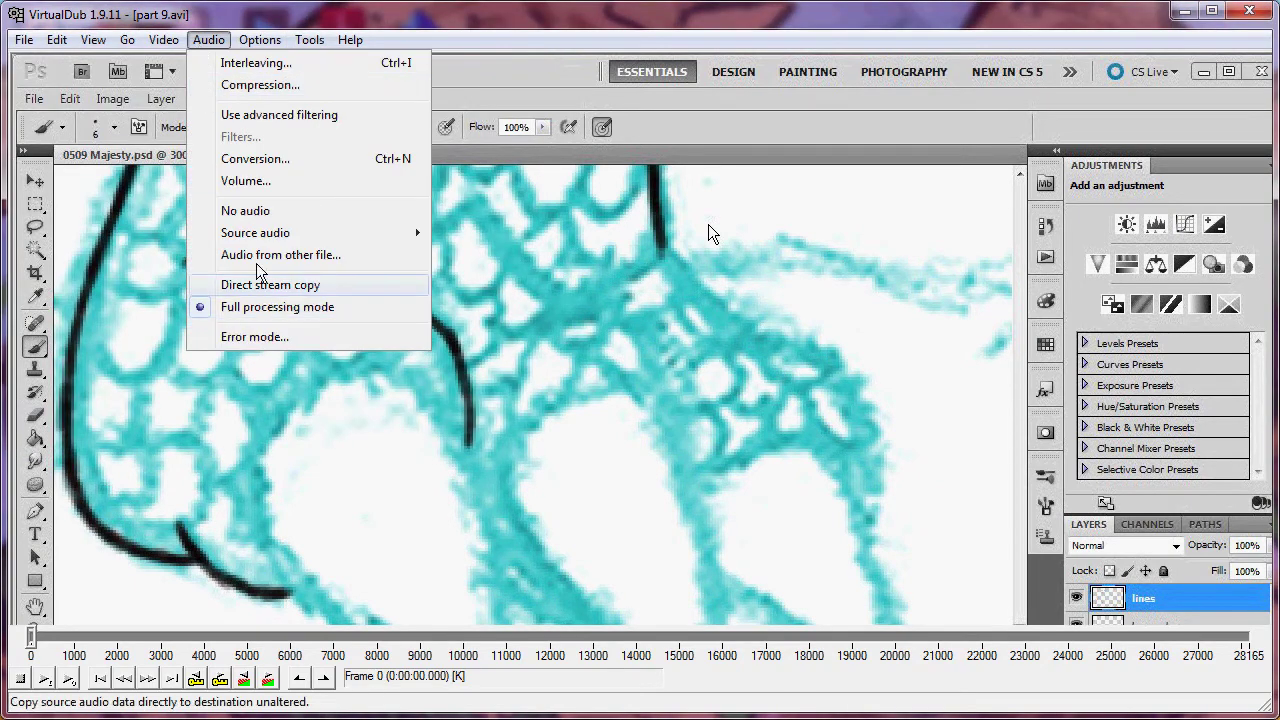
click(245, 210)
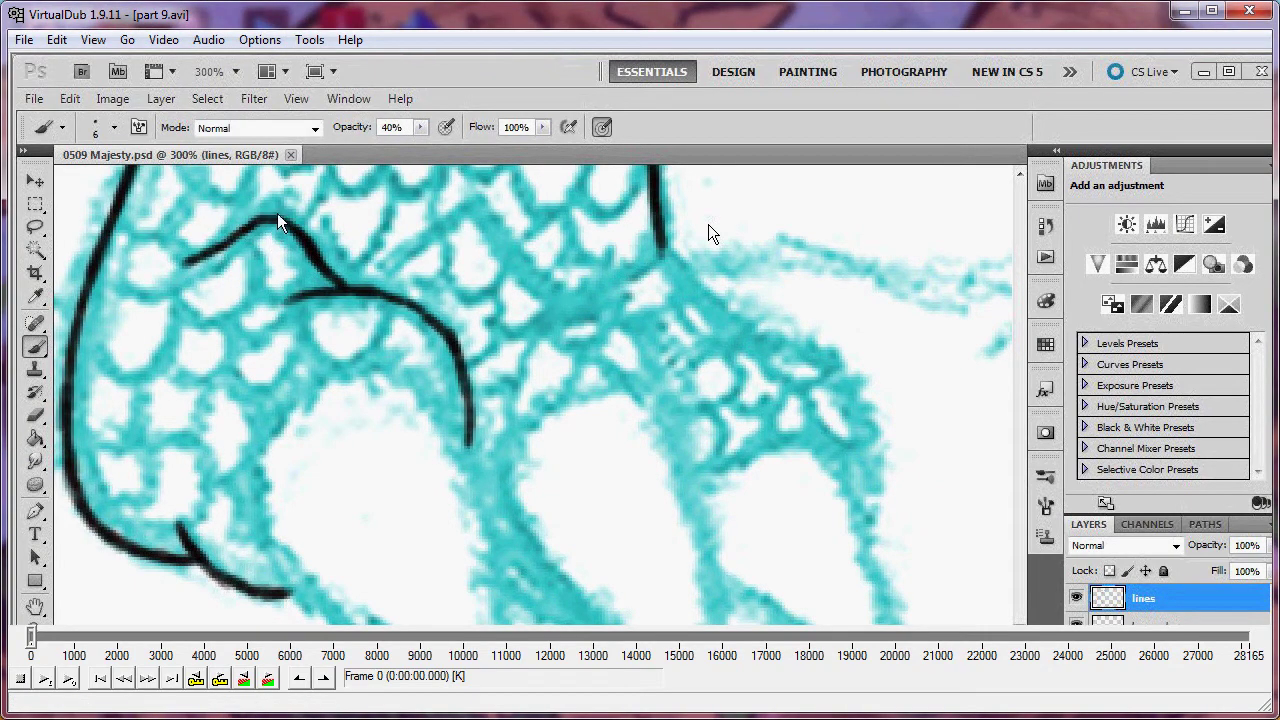
- Check the frame rate settings and leave them unchanged at 33 fps
click(180, 42)
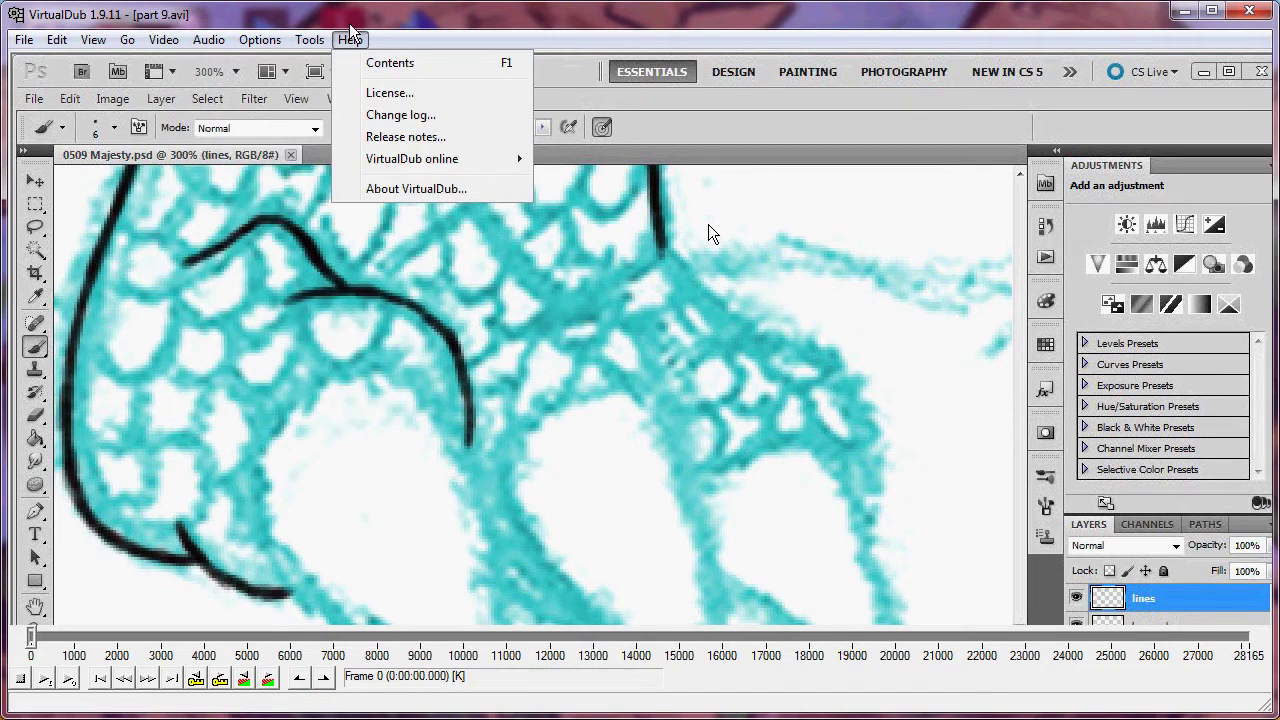
click(370, 42)
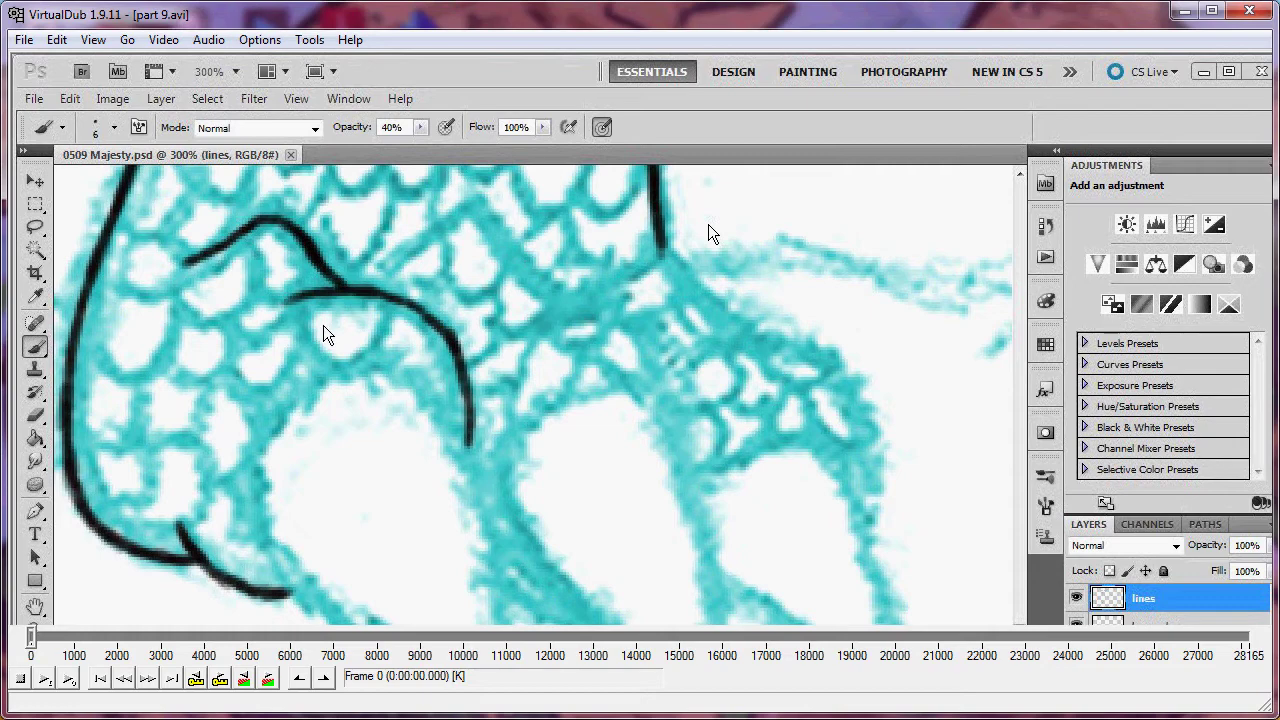
click(164, 42)
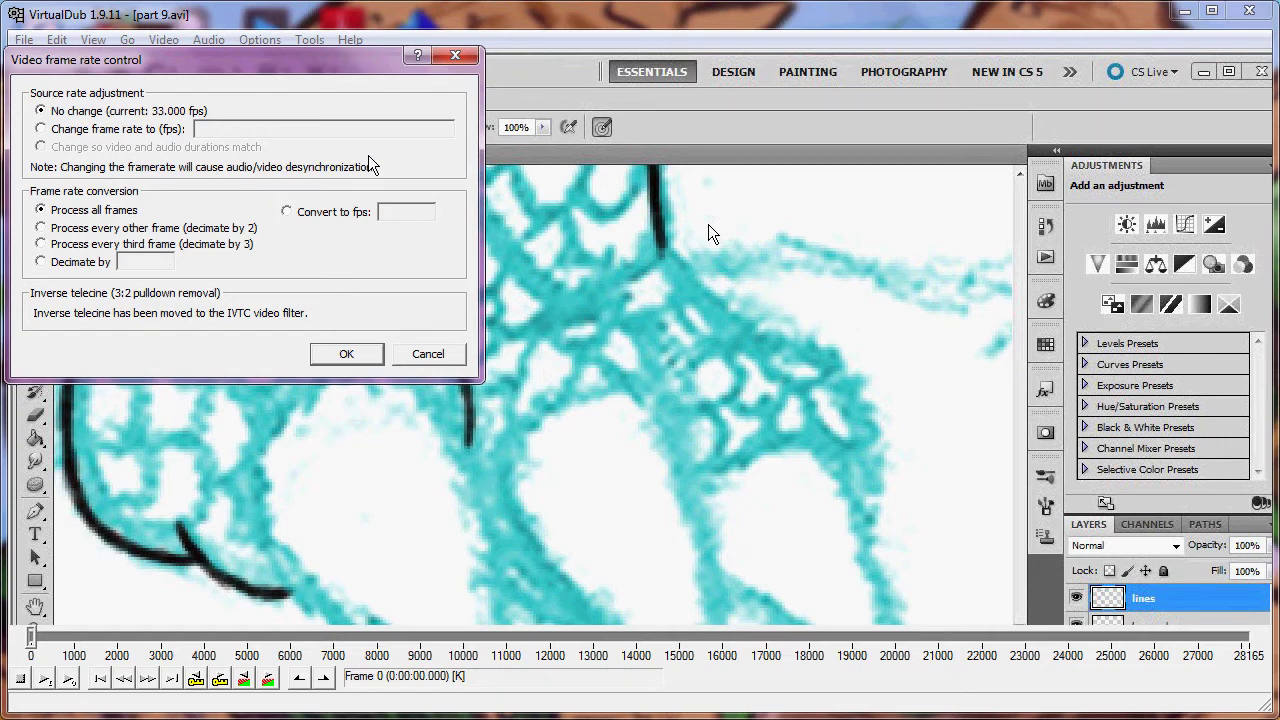
click(424, 352)
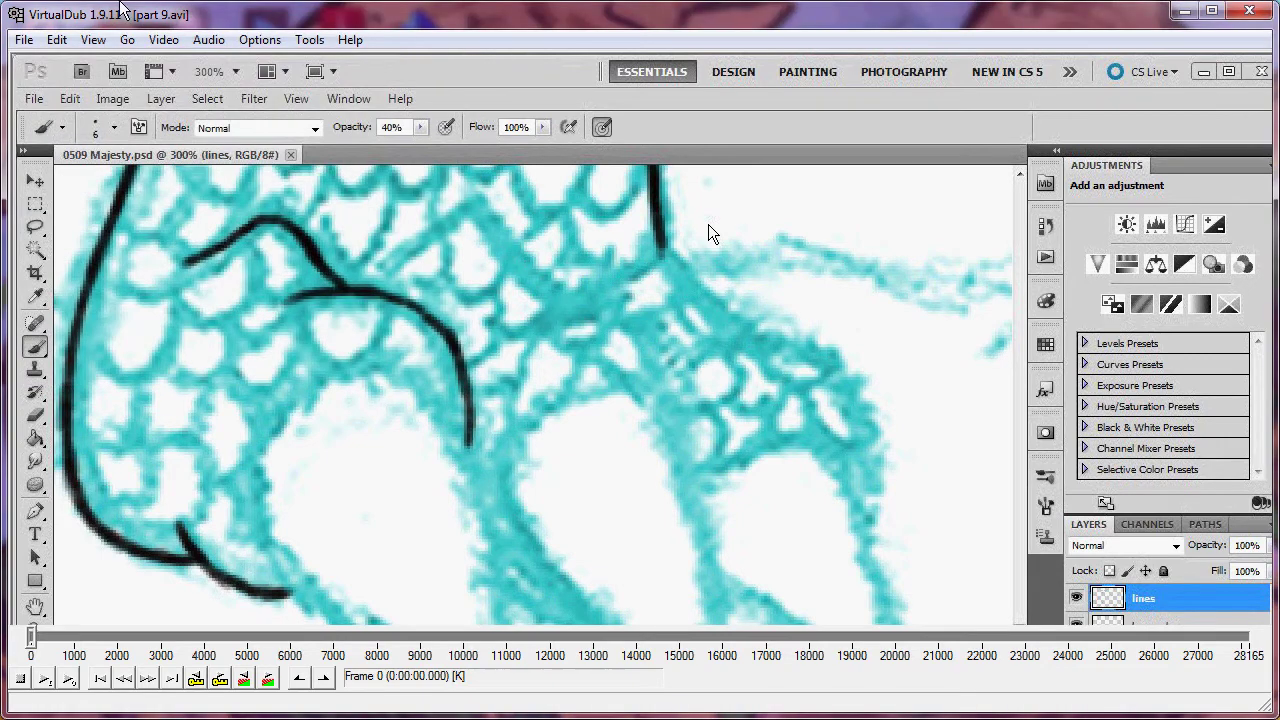
click(162, 41)
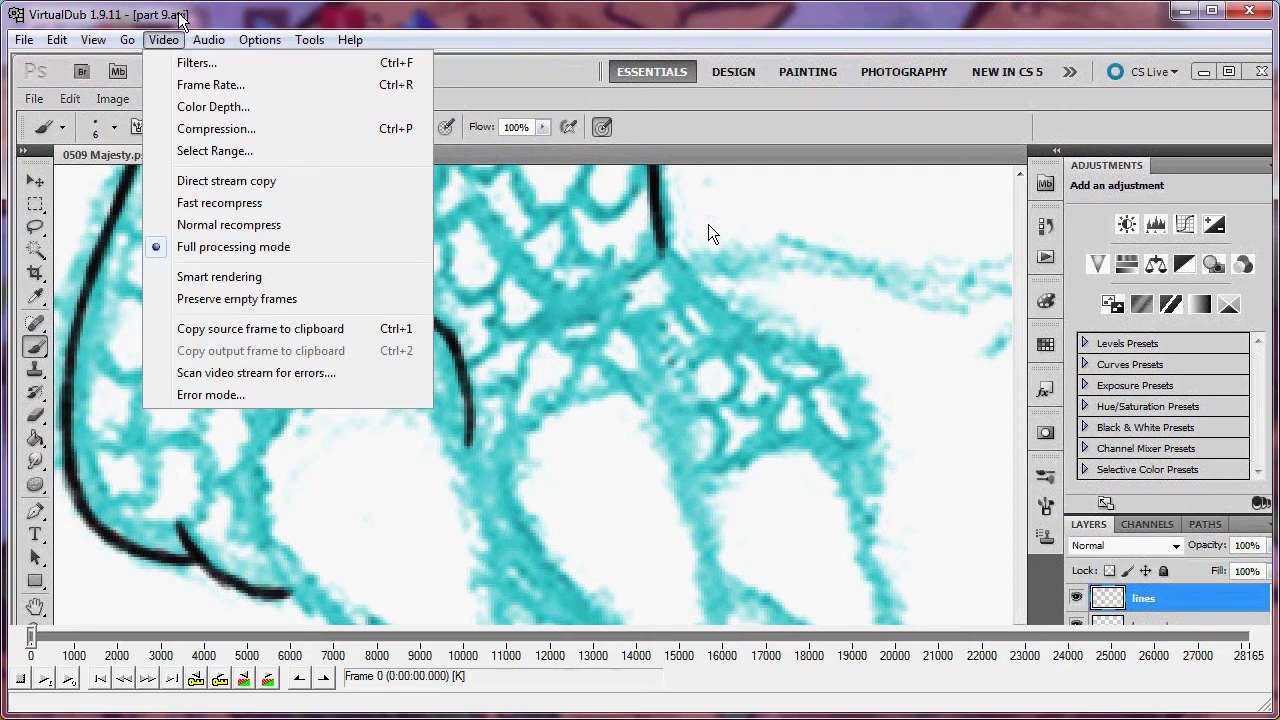
click(180, 20)
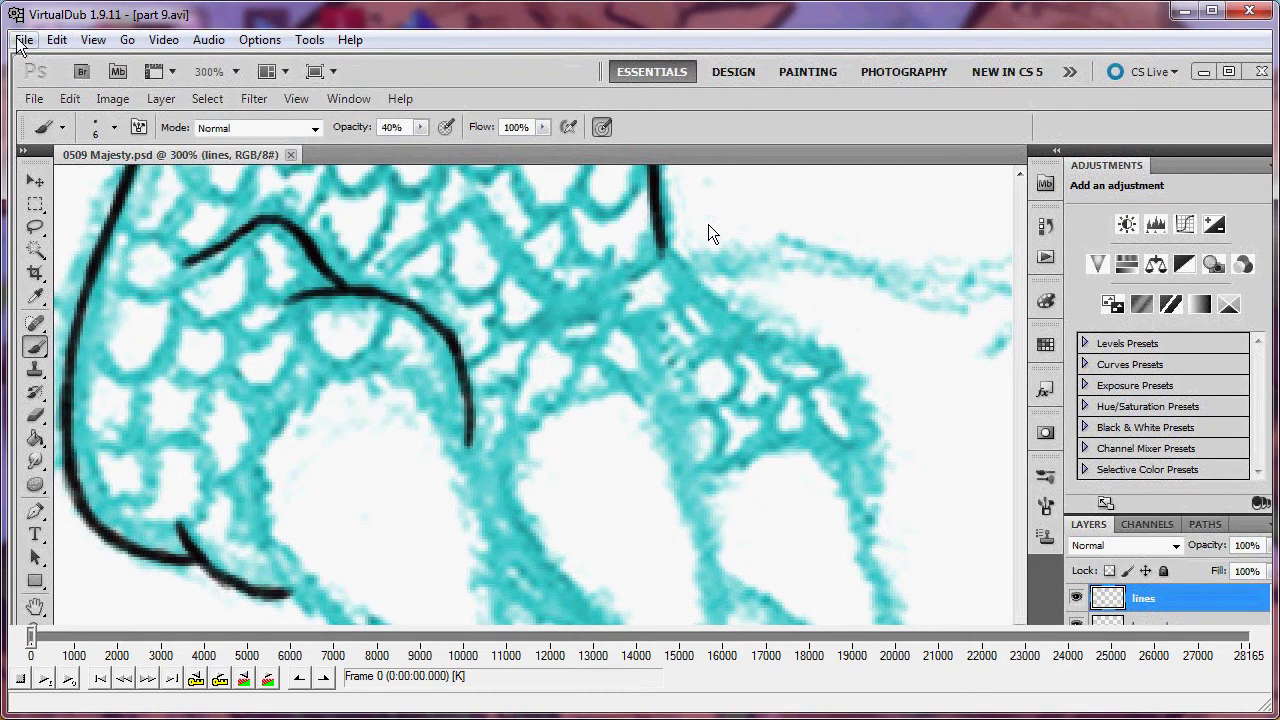
- Save the video as EXAMPLE.avi in the 0509 Majesty folder, starting the dub
click(24, 40)
click(90, 218)
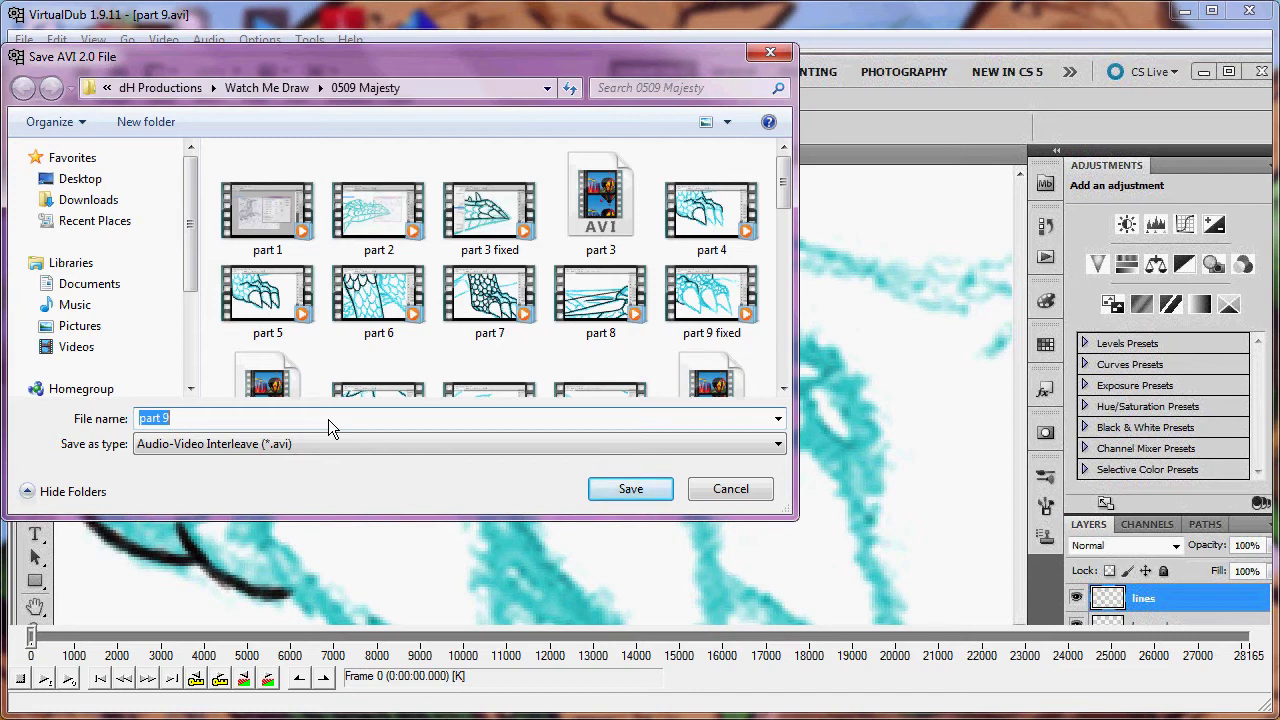
click(328, 419)
key(BackSpace)
key(BackSpace)
key(BackSpace)
key(BackSpace)
key(BackSpace)
key(BackSpace)
text(E)
text(XAMPLE)
click(634, 488)
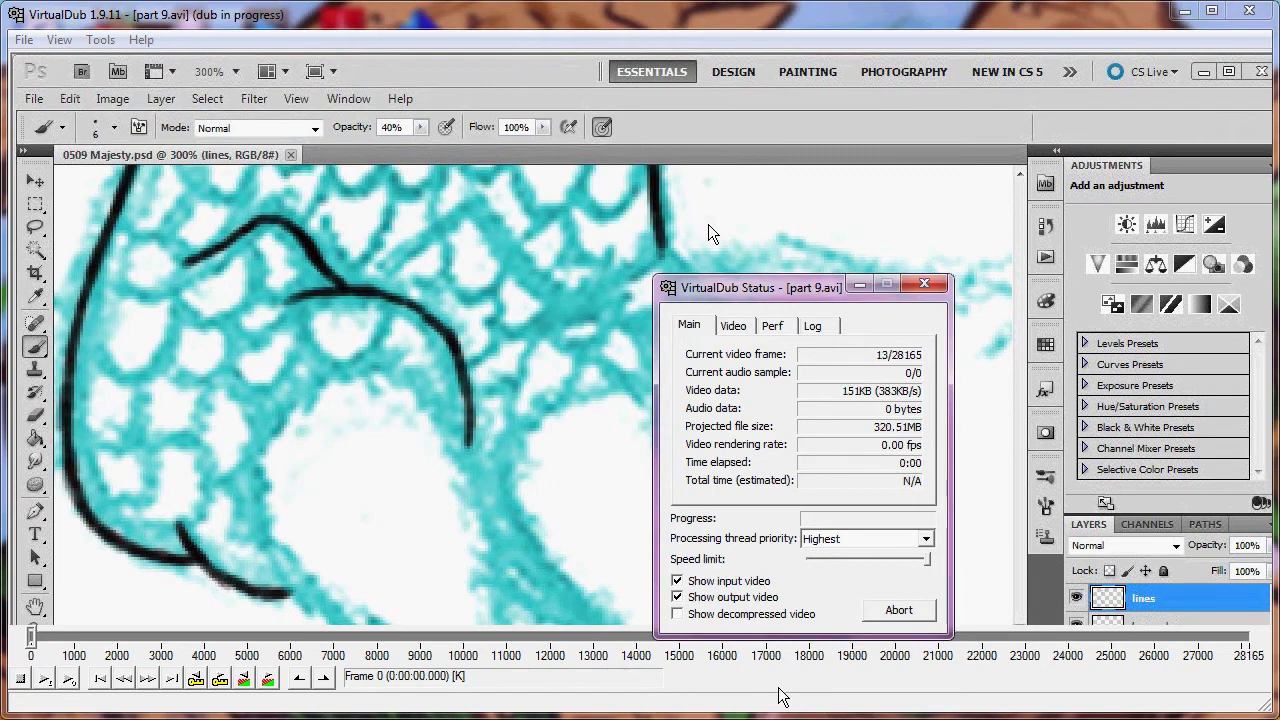
- Turn off the input and output video previews and move the progress window aside
click(677, 581)
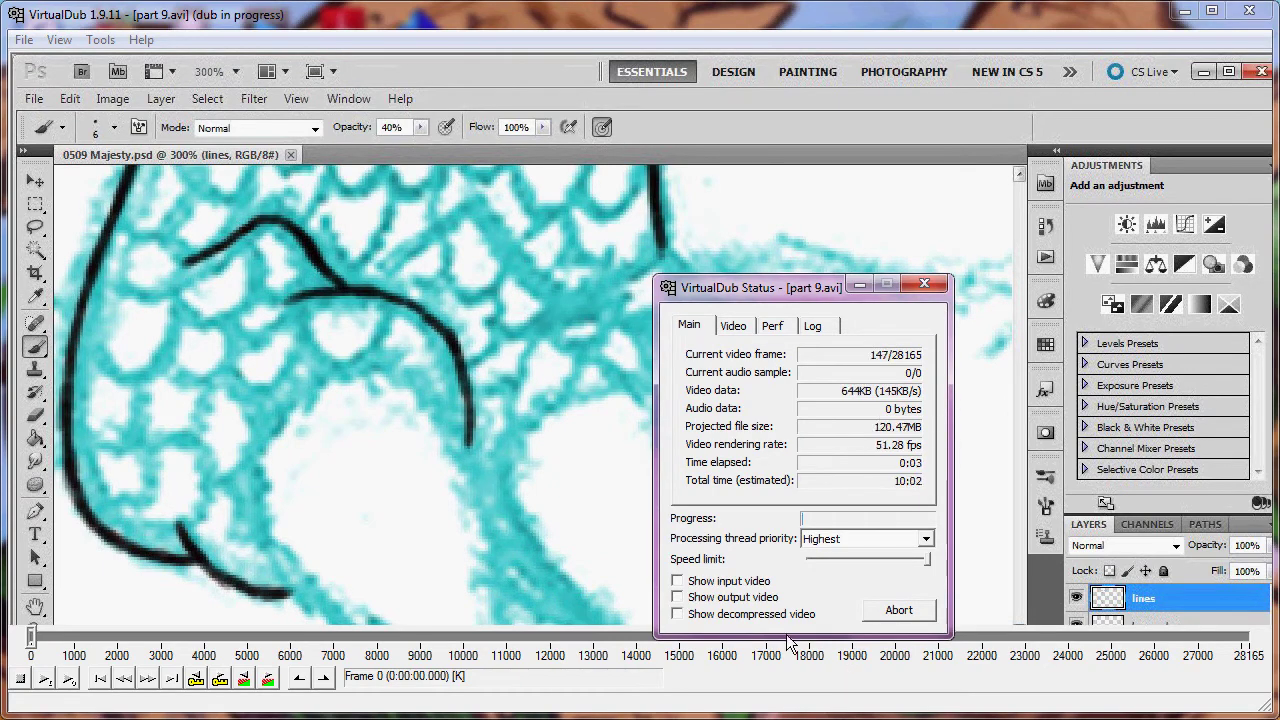
drag(784, 288, 723, 210)
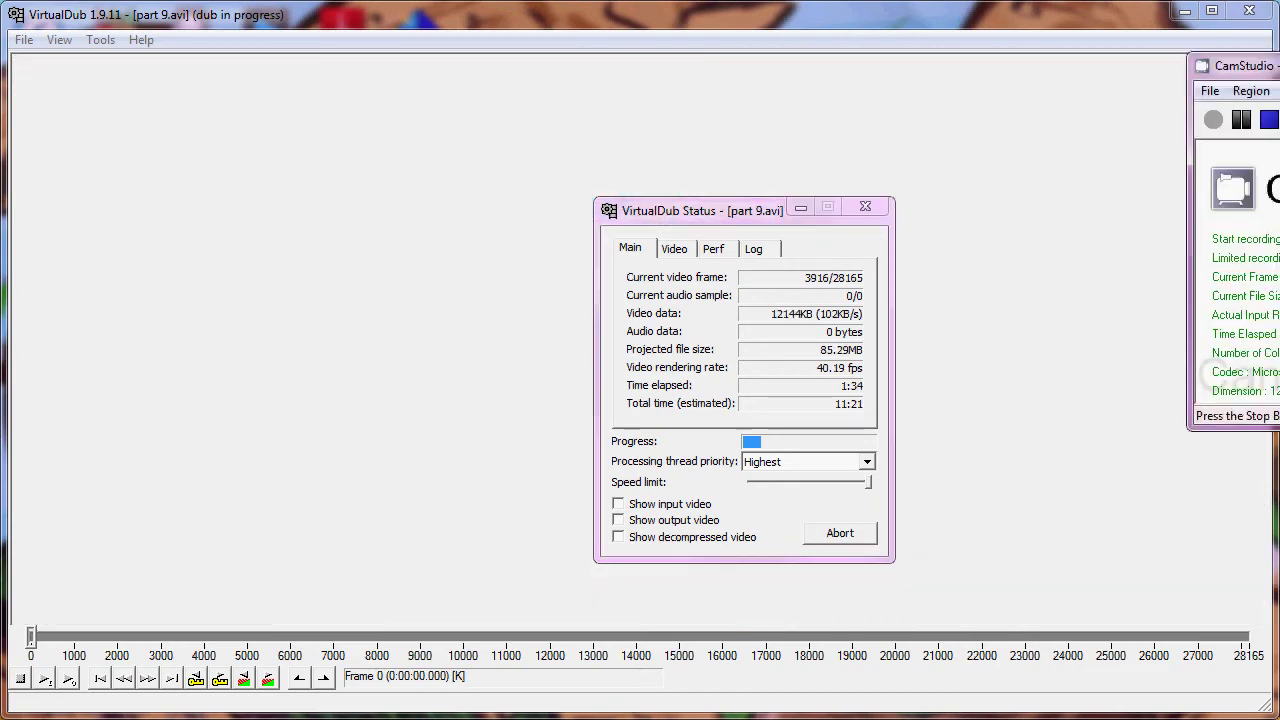
- Slide the CamStudio recorder window off the right edge of the screen
drag(1279, 90, 1160, 90)
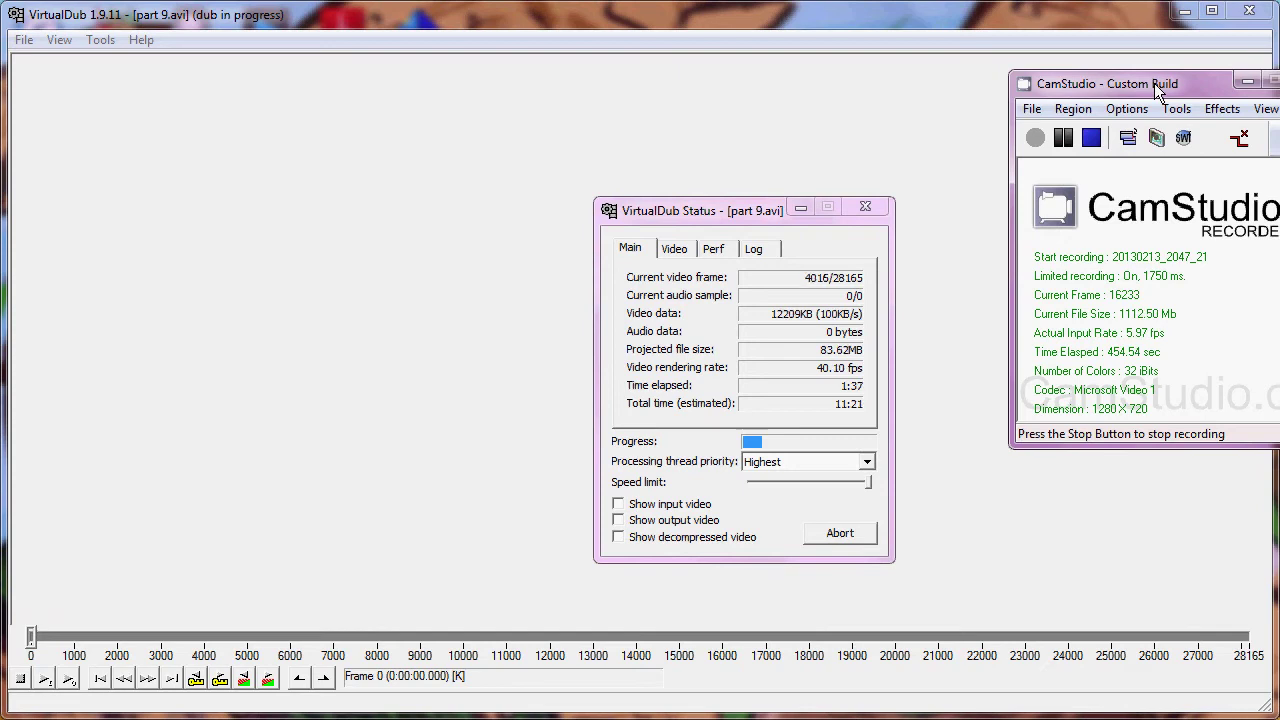
drag(1156, 88, 1279, 88)
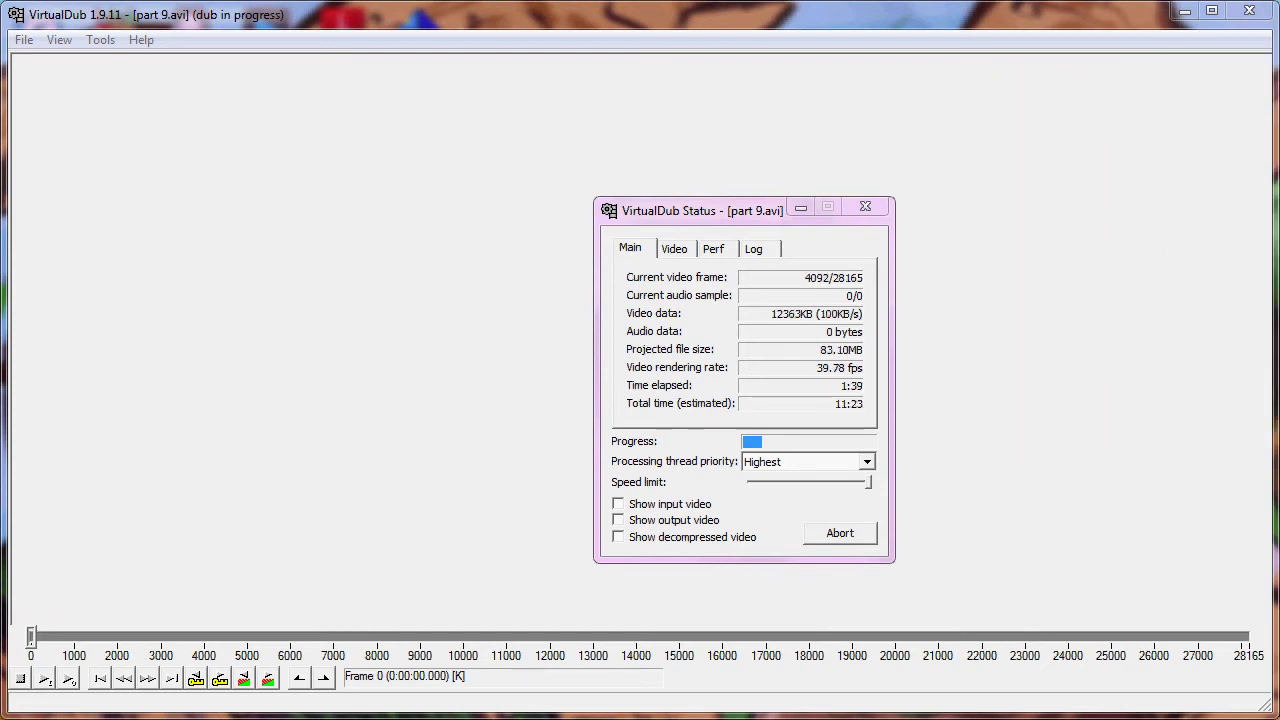